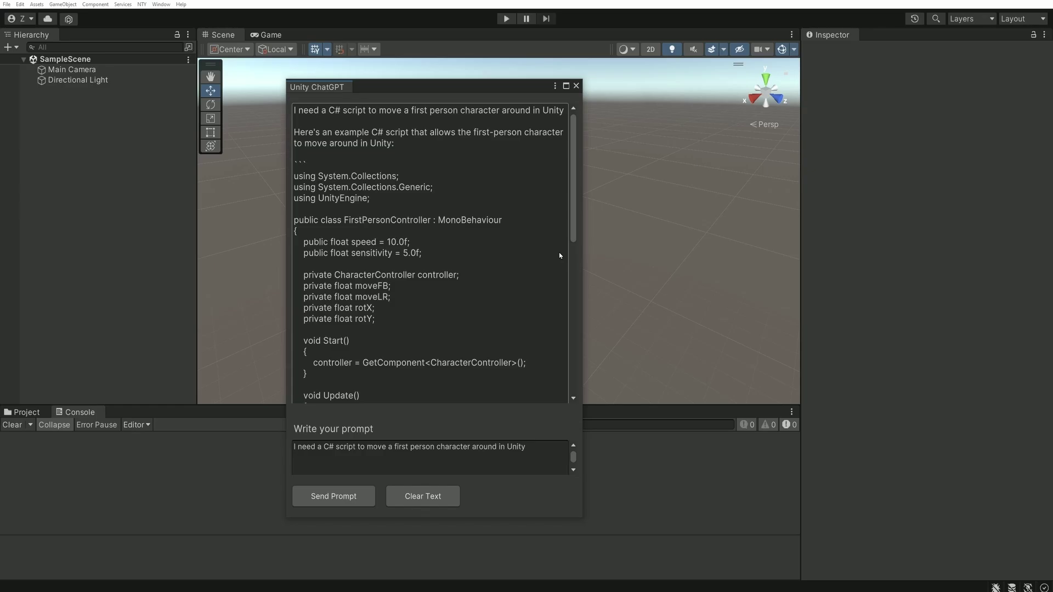
Highlight the chat response's question, first answer line and explanation paragraph
left_click(389, 131)
left_click_drag(395, 143, 296, 110)
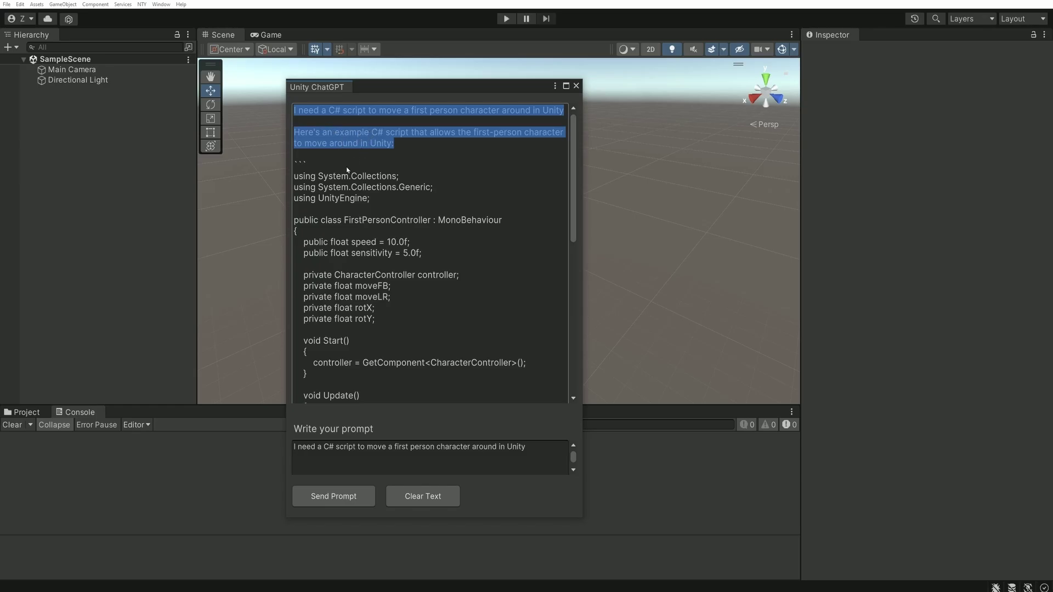
left_click_drag(295, 176, 341, 242)
scroll(351, 206, "down", 3)
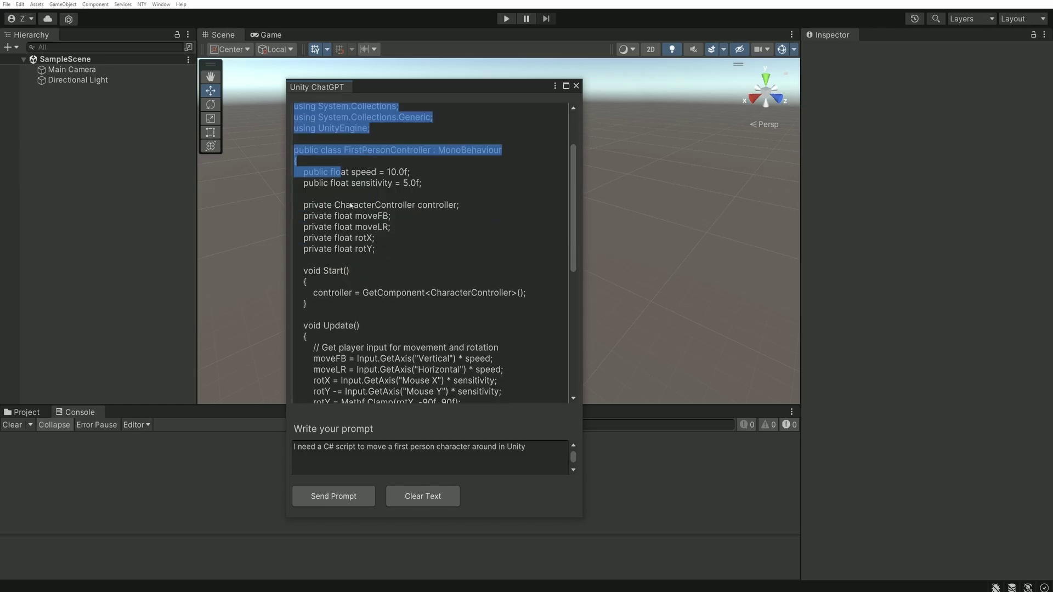
scroll(340, 206, "down", 8)
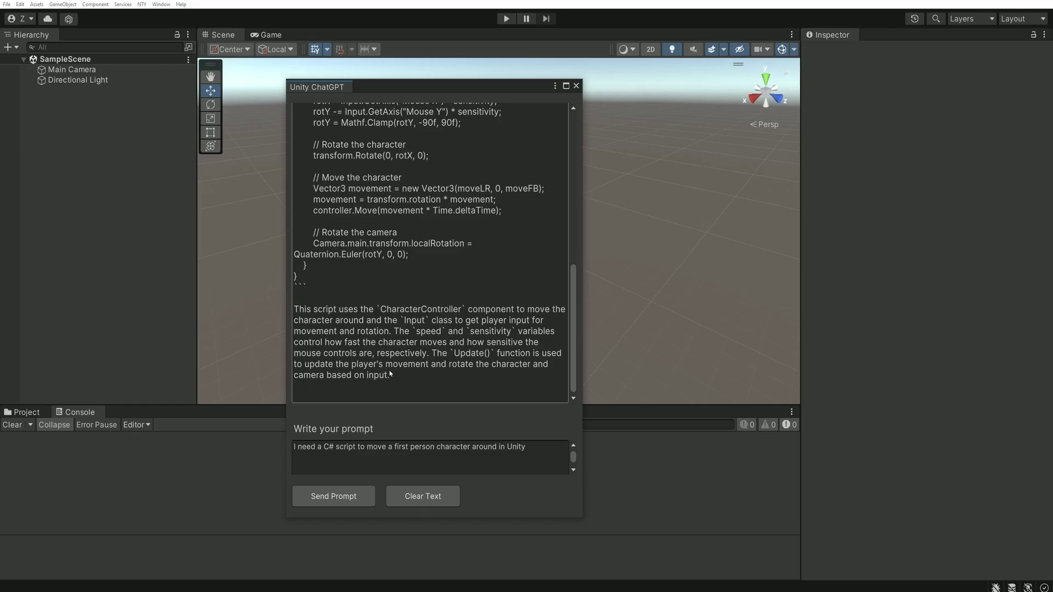
left_click_drag(390, 374, 291, 311)
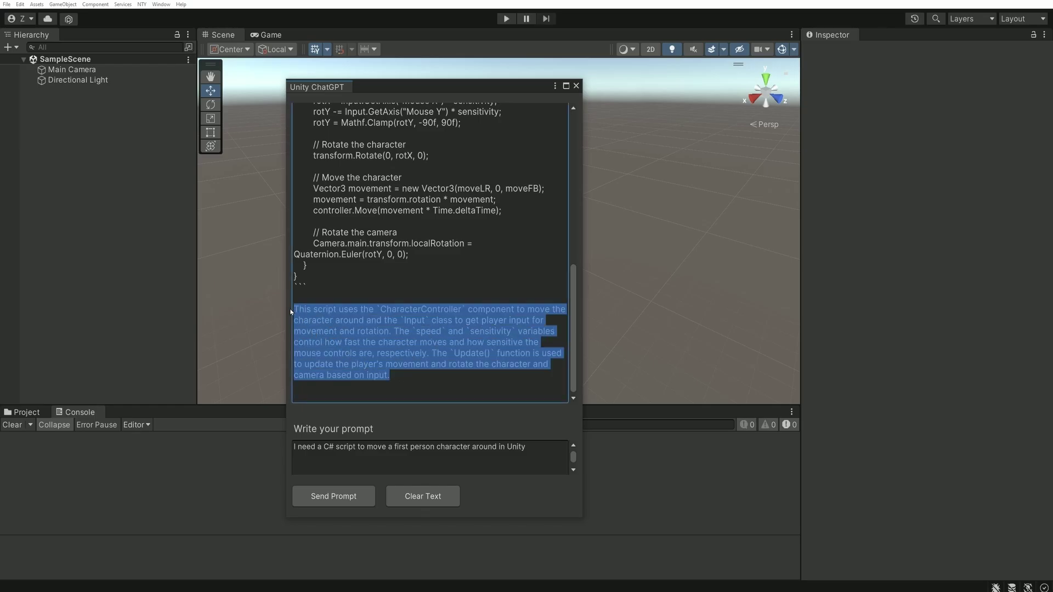
left_click(404, 381)
left_click_drag(573, 332, 582, 107)
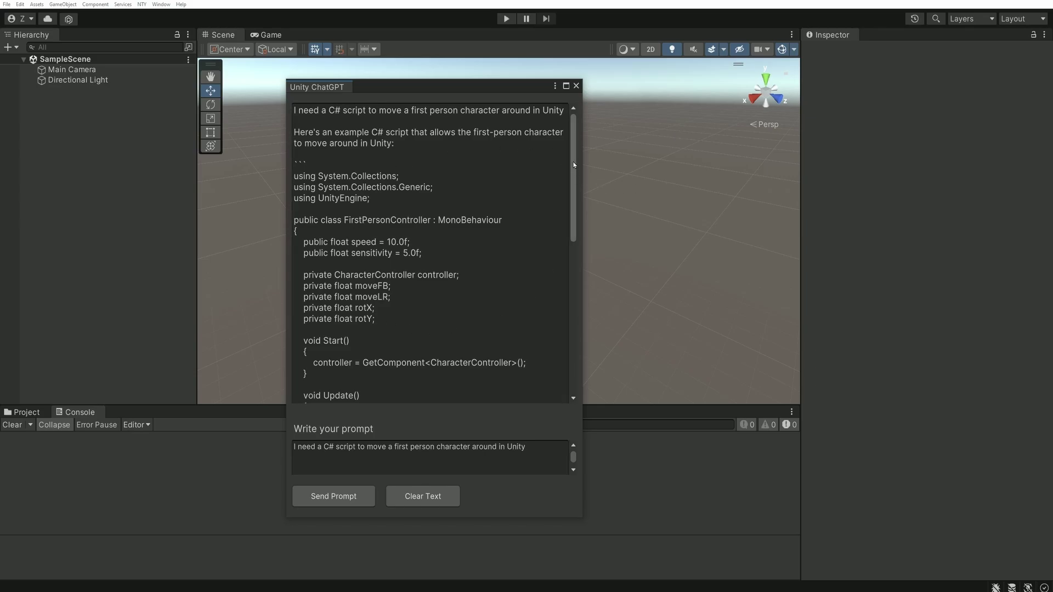
left_click_drag(574, 154, 523, 121)
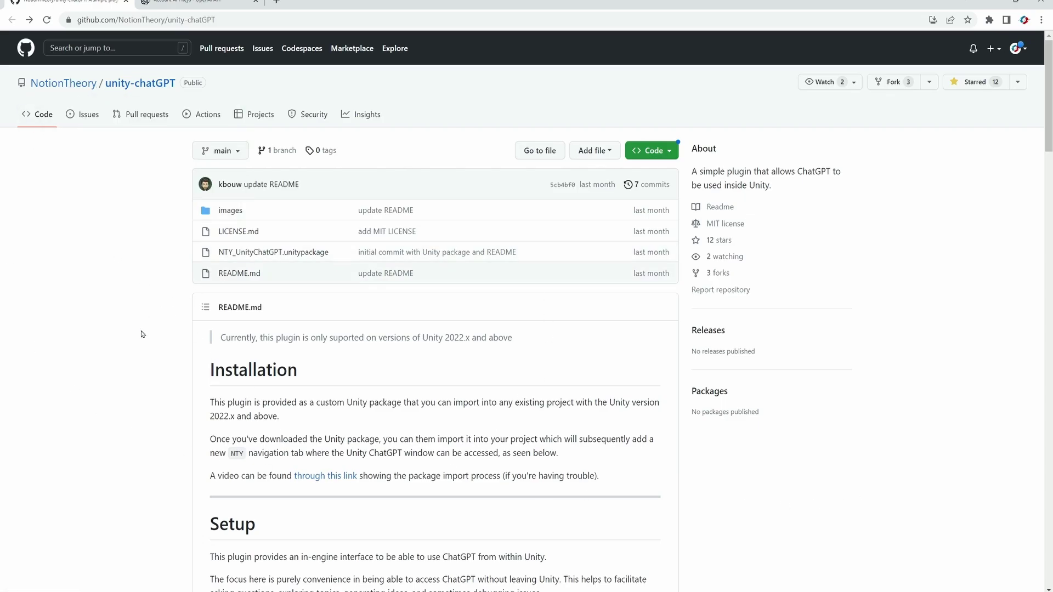
Download NTY_UnityChatGPT.unitypackage (38.7 KB) from the repository's file list
scroll(154, 333, "down", 4)
scroll(160, 335, "down", 4)
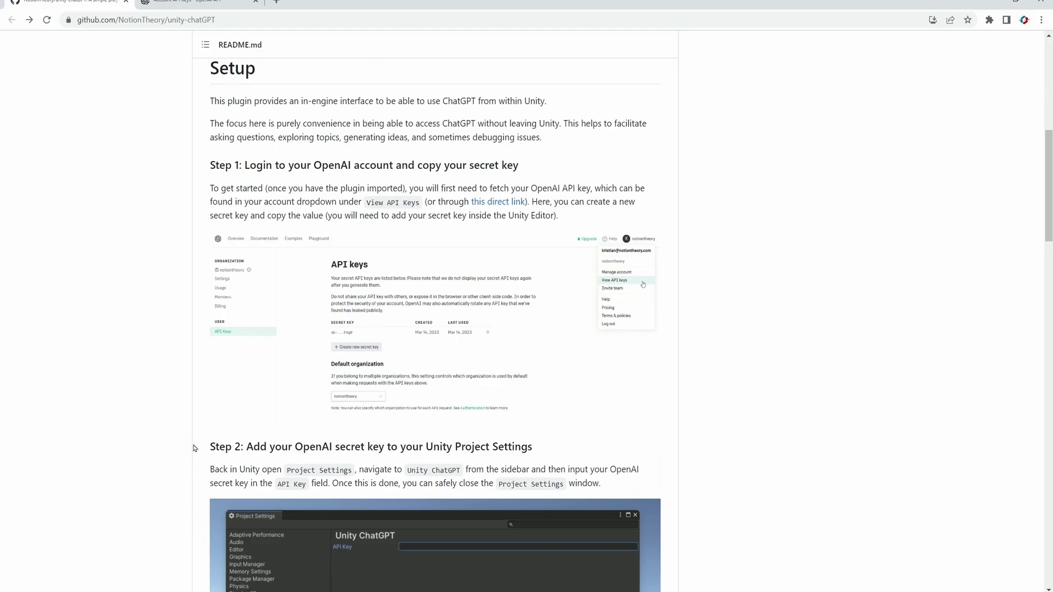
scroll(185, 421, "up", 7)
scroll(188, 422, "up", 1)
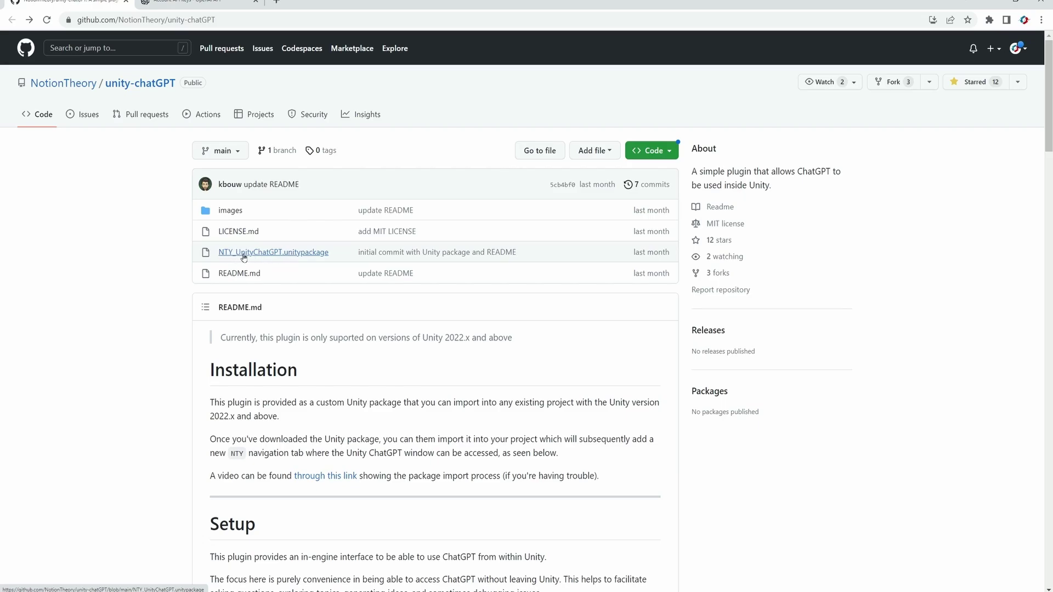
left_click(296, 253)
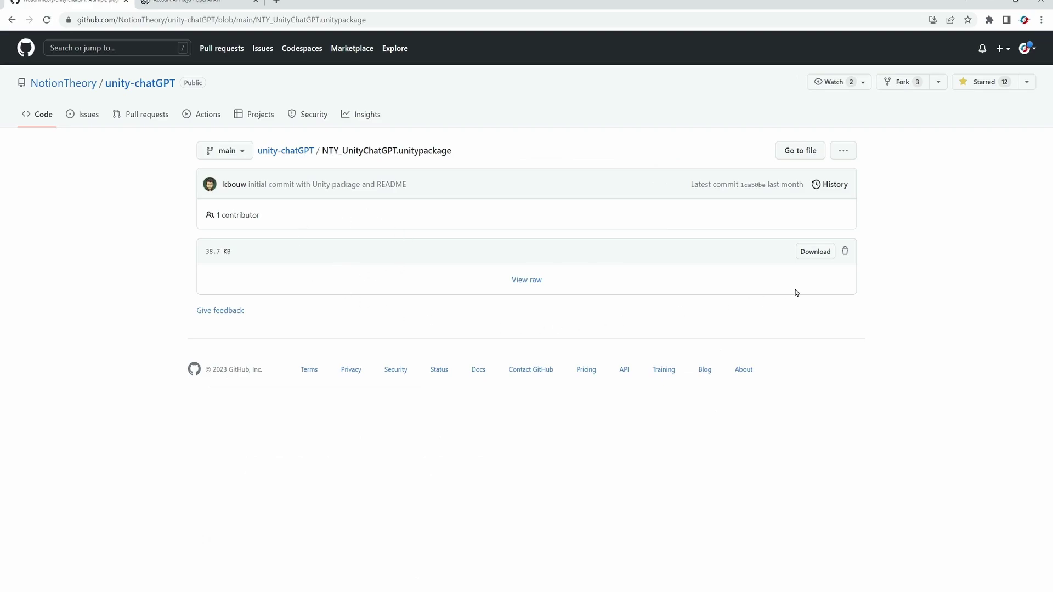
left_click(817, 254)
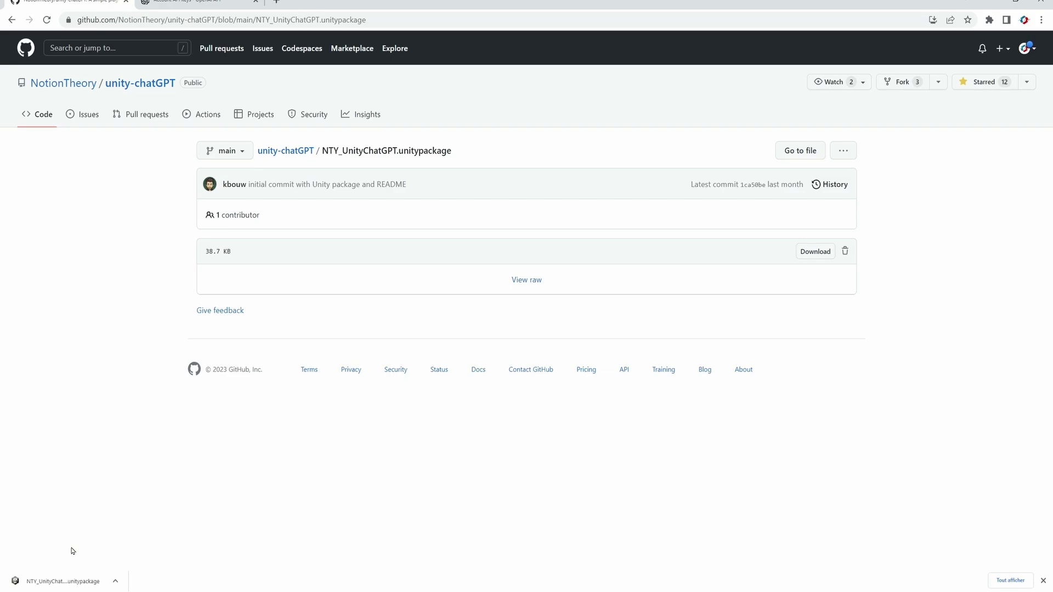
Import every file of the downloaded NTY_UnityChatGPT package into the Unity project
left_click(69, 583)
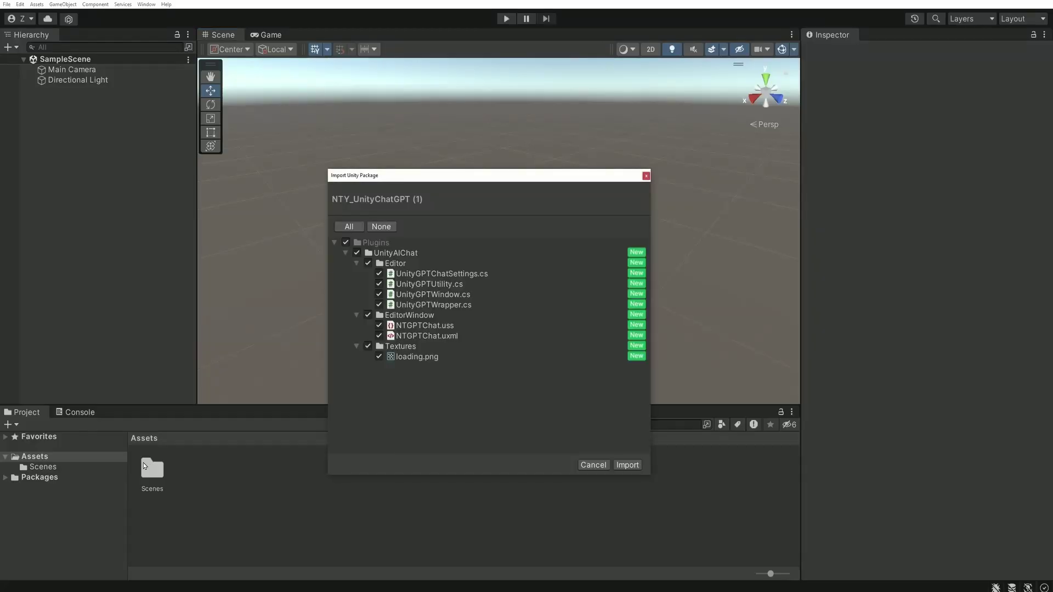
left_click_drag(510, 177, 501, 104)
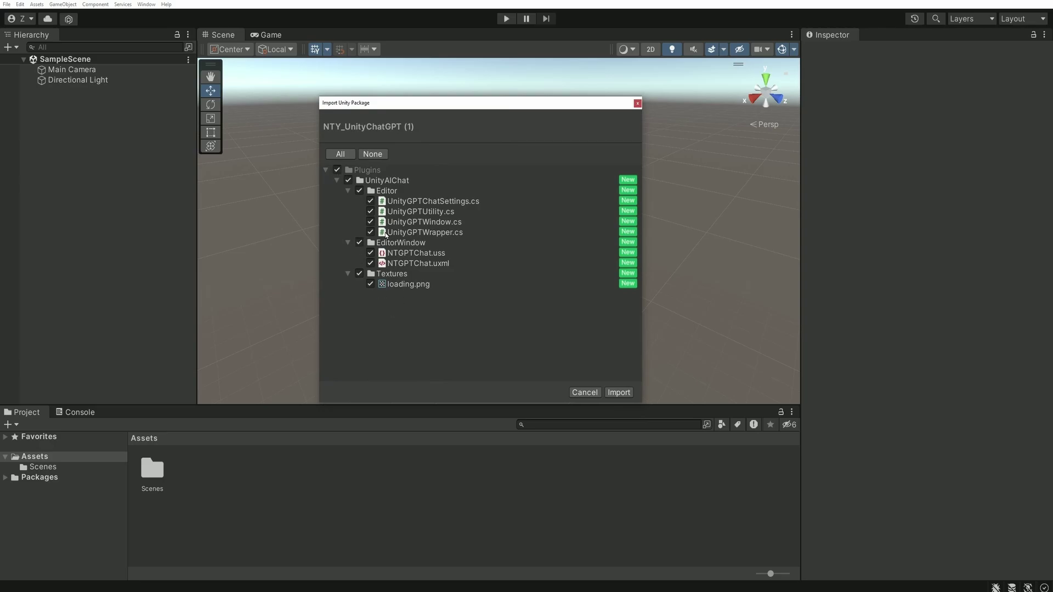
left_click(618, 393)
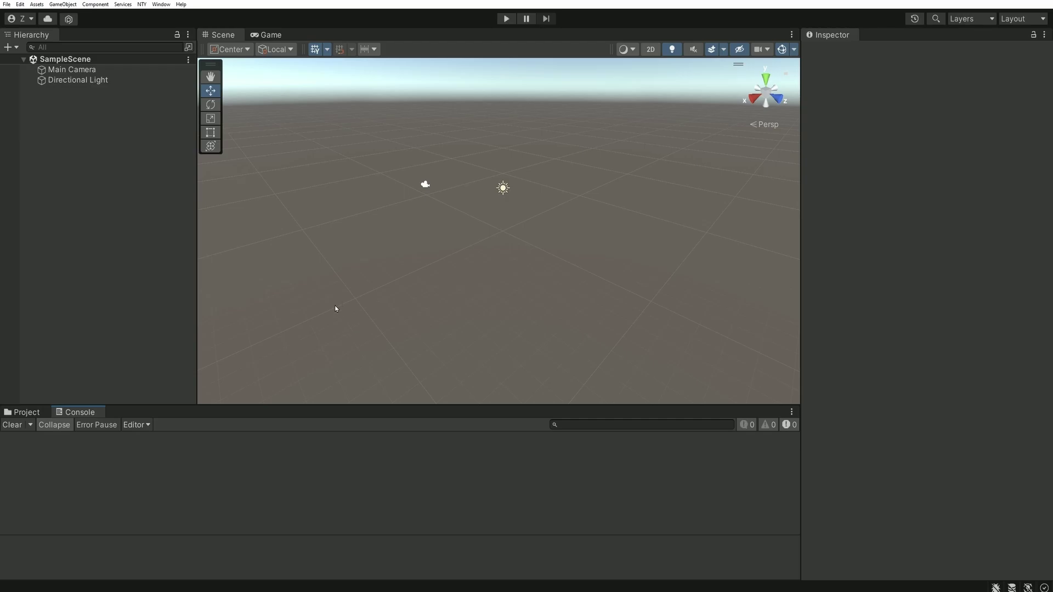
Show the Unity ChatGPT page of Project Settings with its API Key field focused
left_click(20, 4)
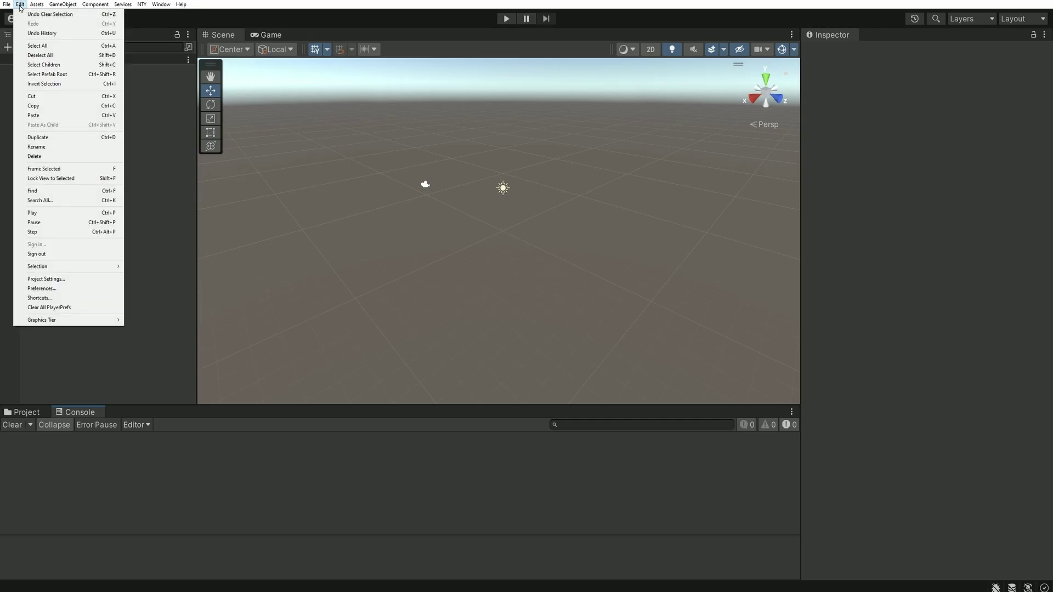
left_click(55, 280)
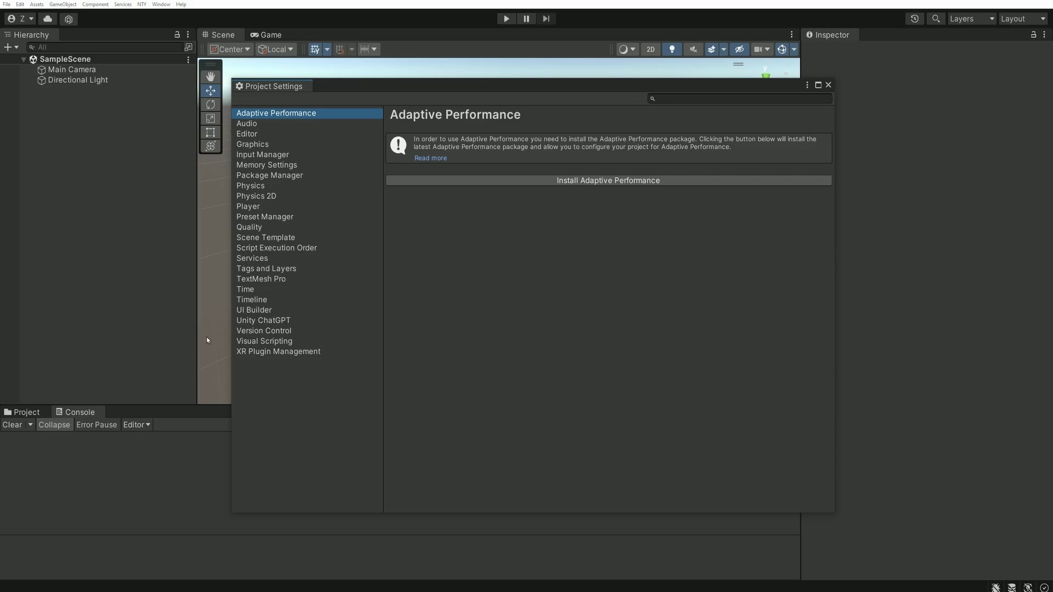
left_click(262, 323)
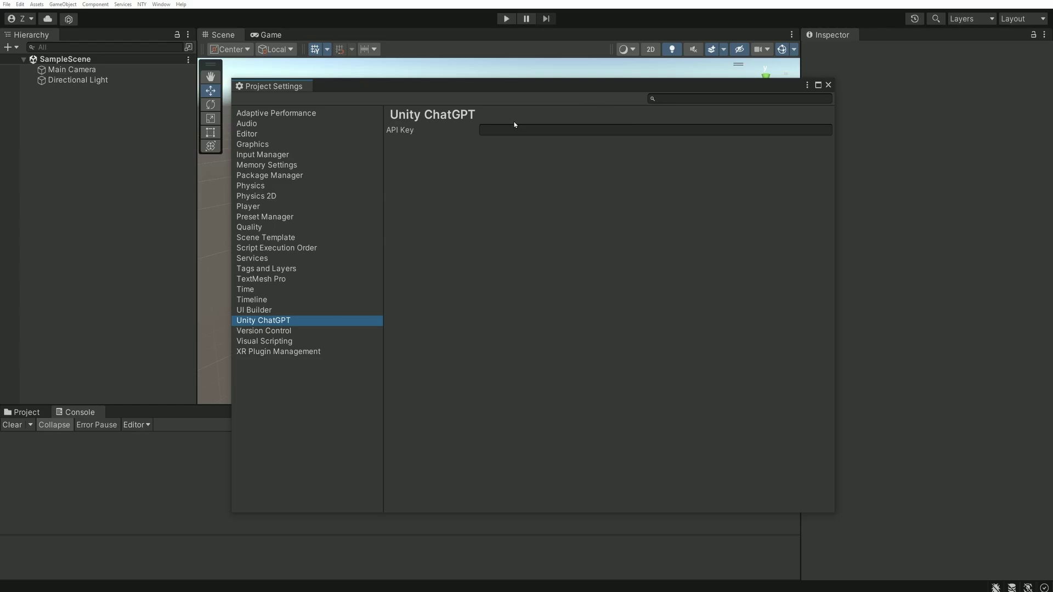
left_click(462, 132)
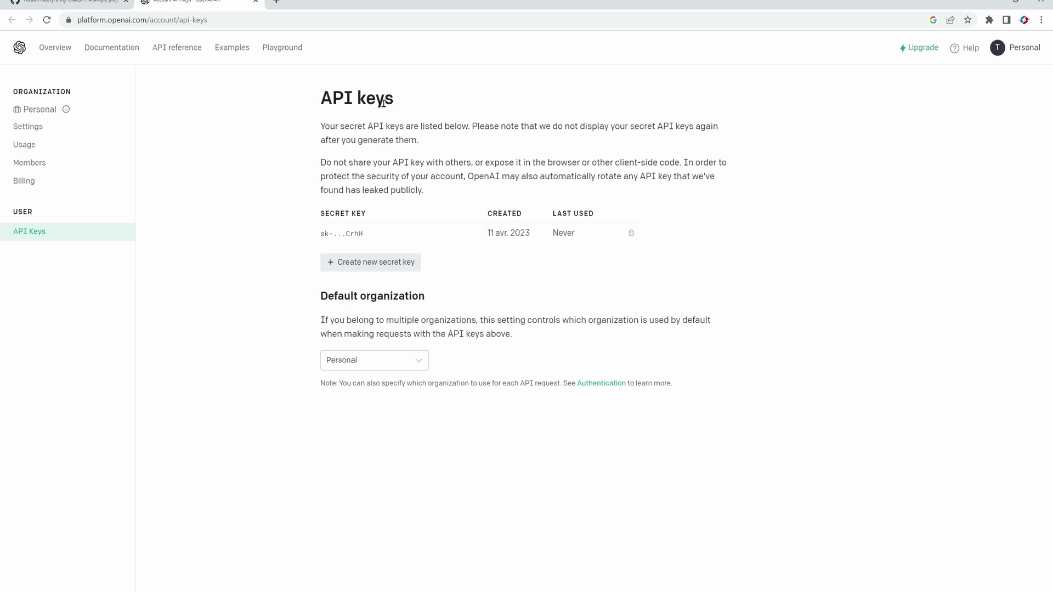
Highlight the API keys heading on OpenAI Platform's API keys page, then deselect it
left_click_drag(320, 101, 401, 105)
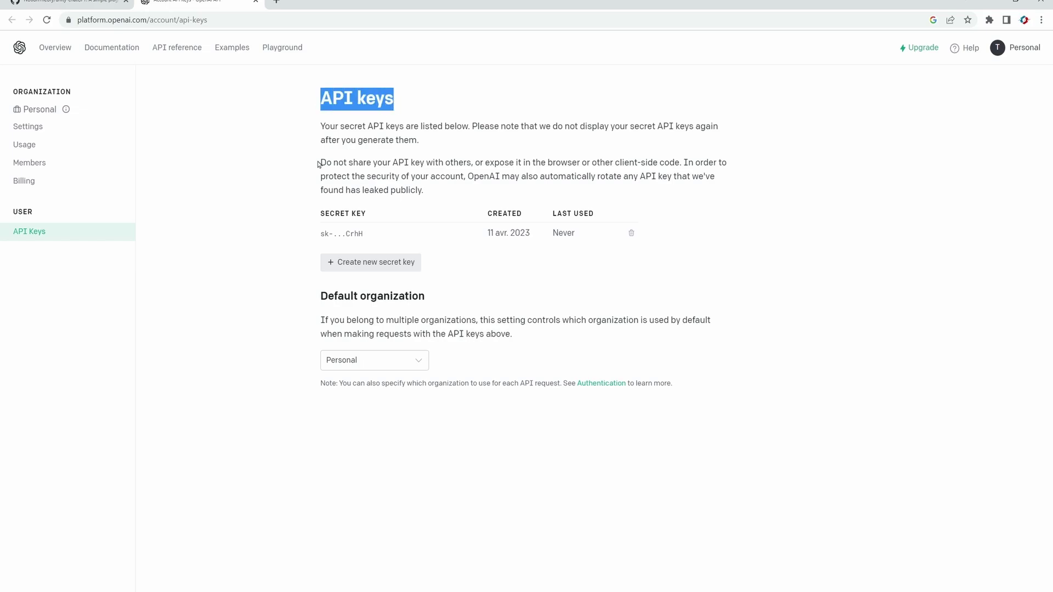
left_click(268, 194)
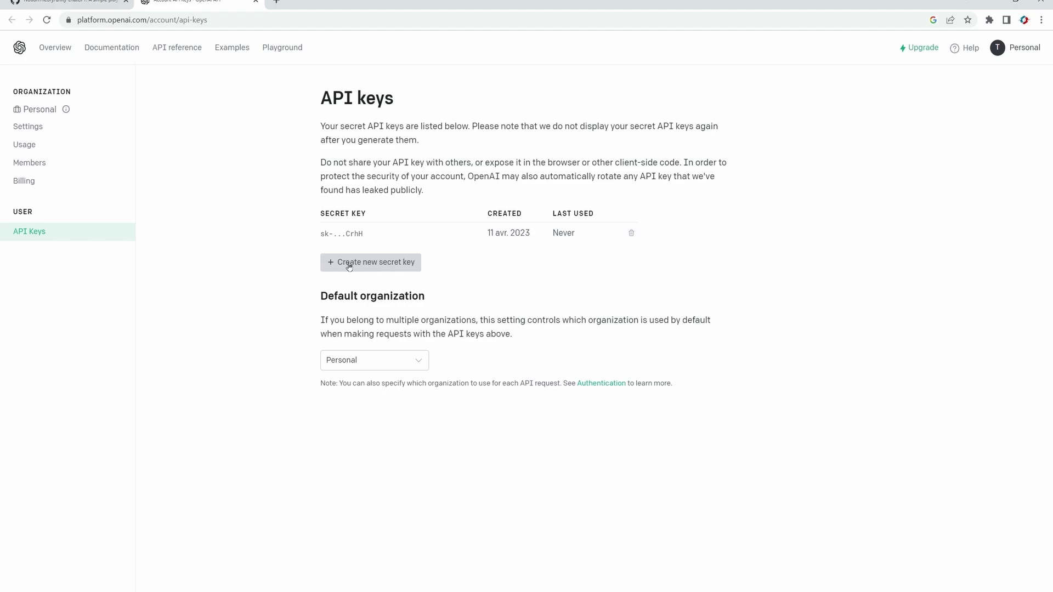
Generate a new OpenAI secret API key and copy it to the clipboard
left_click(344, 264)
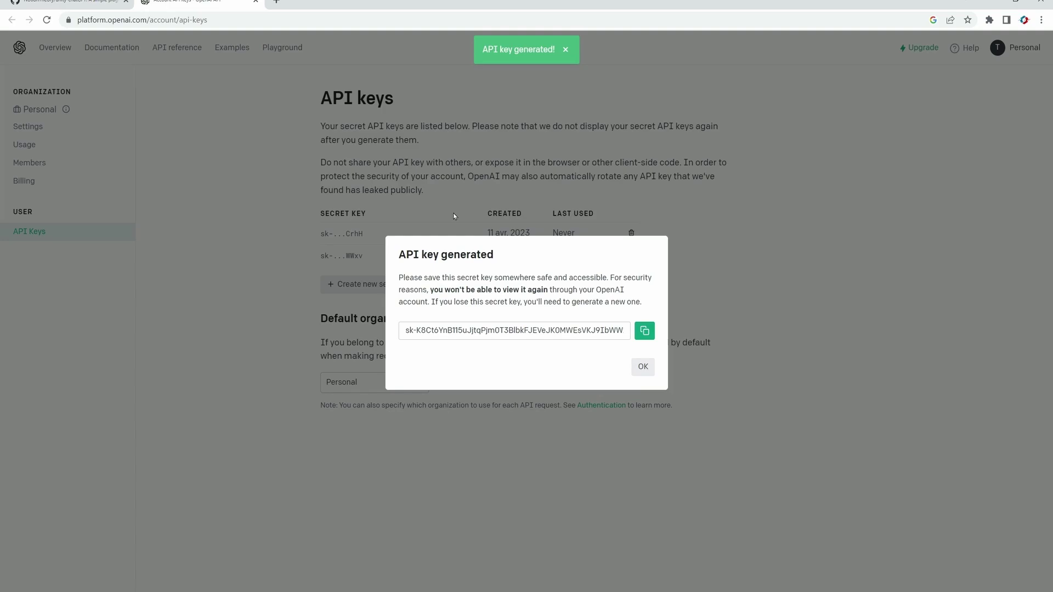
left_click(423, 332)
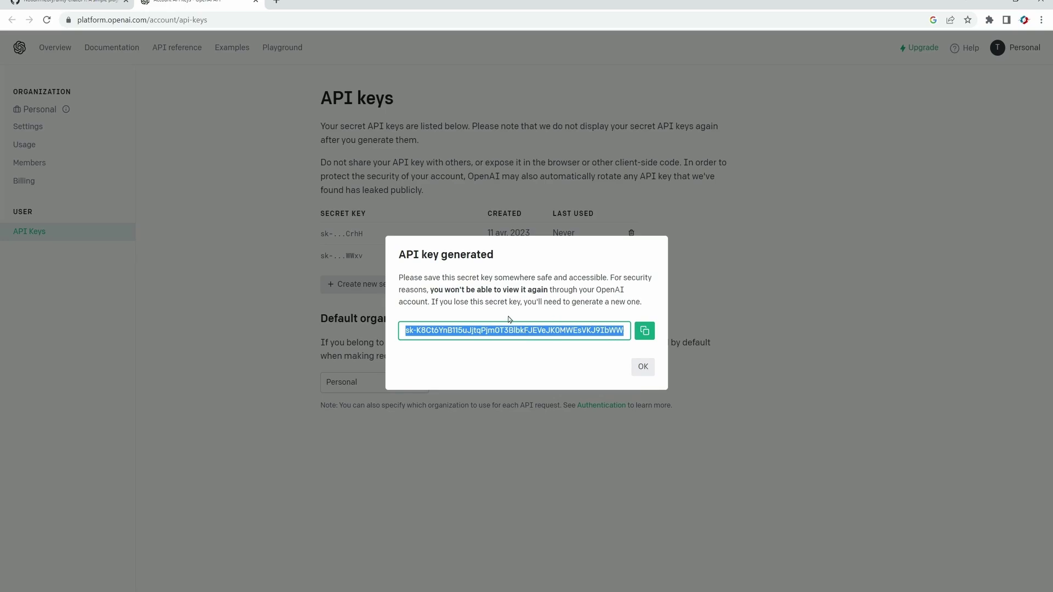
left_click(642, 338)
left_click(643, 336)
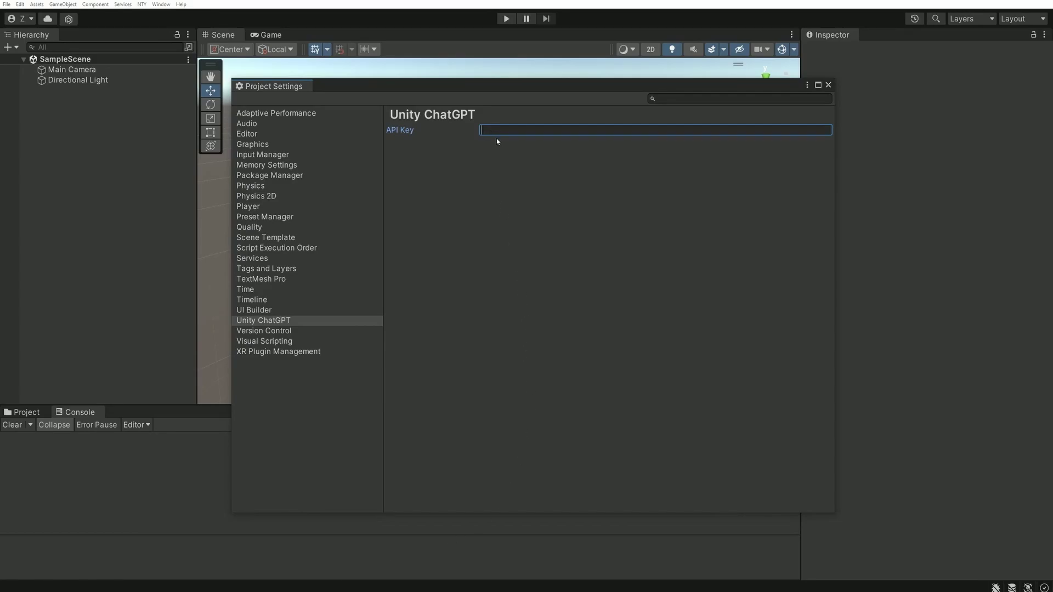
Paste the copied OpenAI key into the Unity ChatGPT API Key field and close Project Settings
key("ctrl+v")
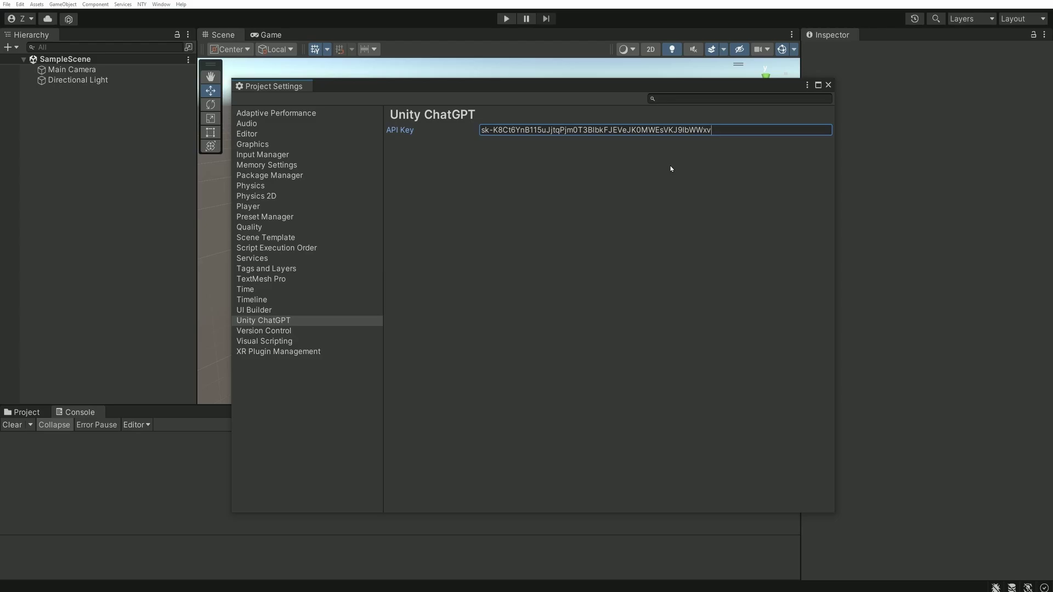
left_click(829, 85)
left_click(143, 5)
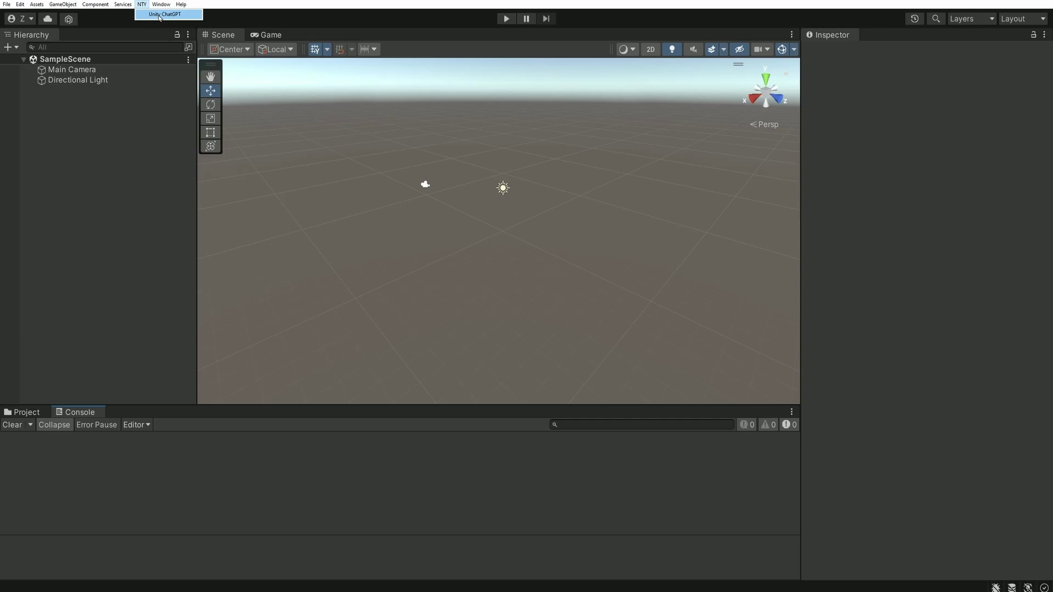
In NTY > Unity ChatGPT, enter 'I need a C# script to move a first person character around in Unity'
left_click(162, 15)
left_click_drag(616, 86, 413, 89)
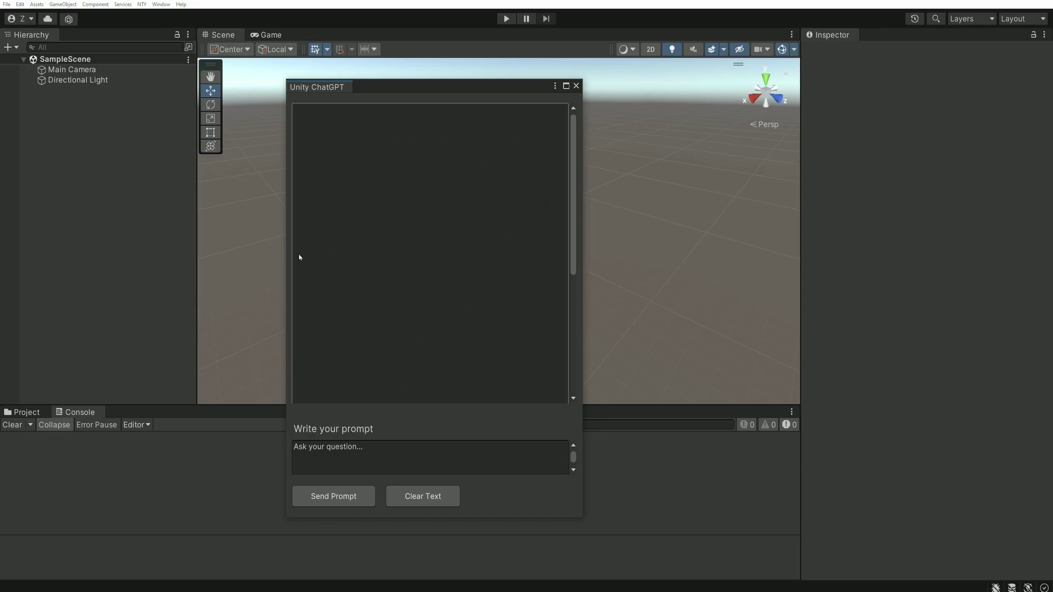
left_click(332, 456)
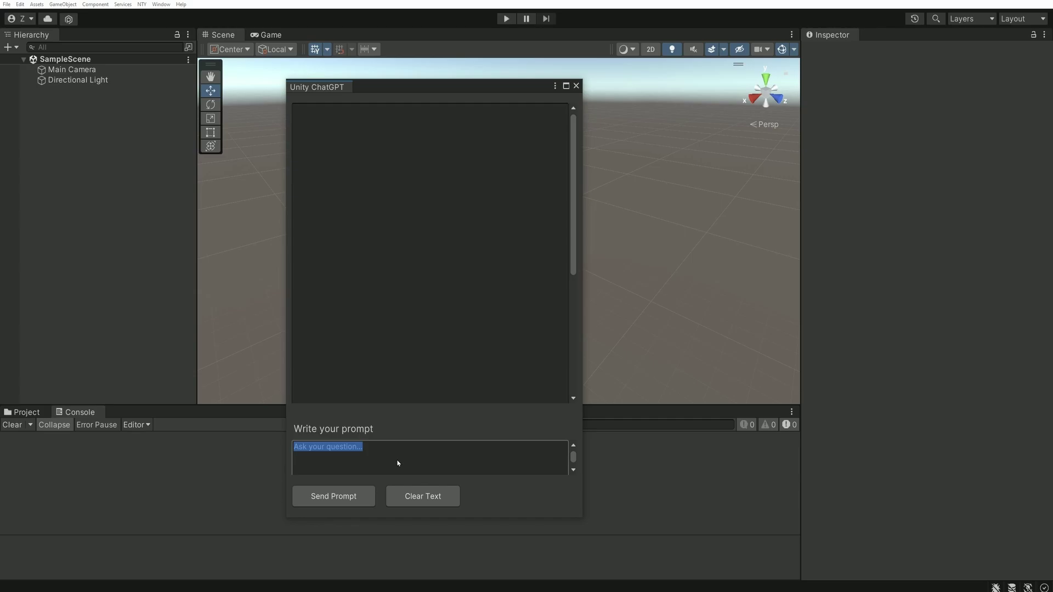
type("I need a C# script to move a first person character around i")
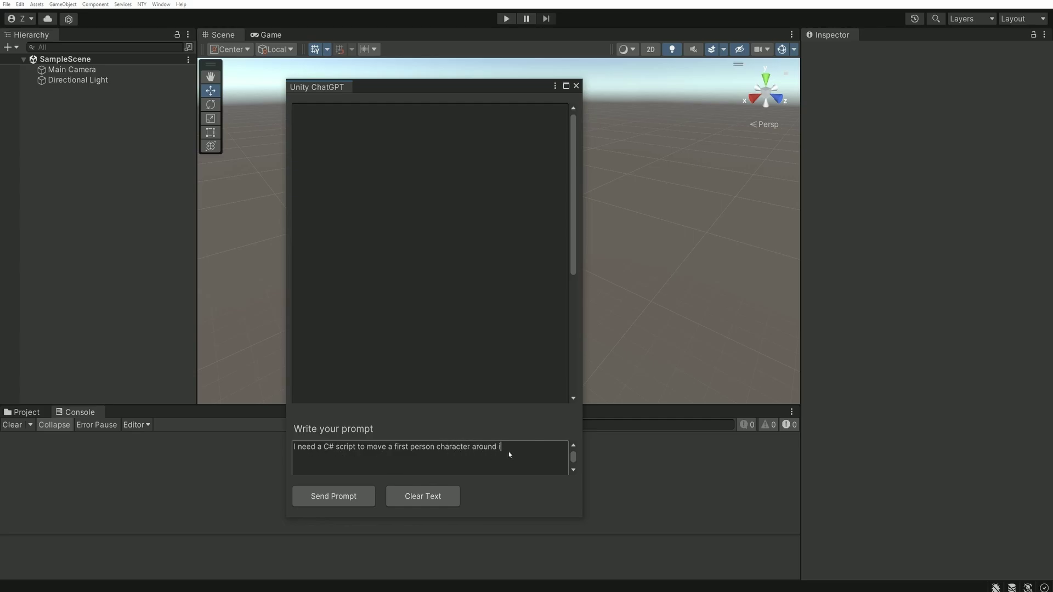
type("n Unity")
key("ctrl+a")
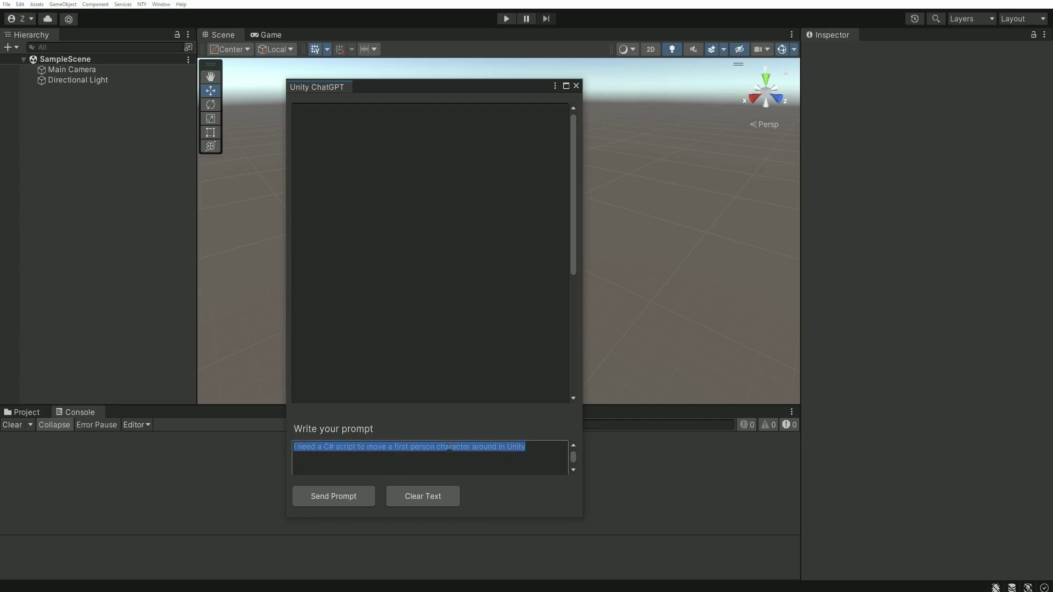
left_click(527, 454)
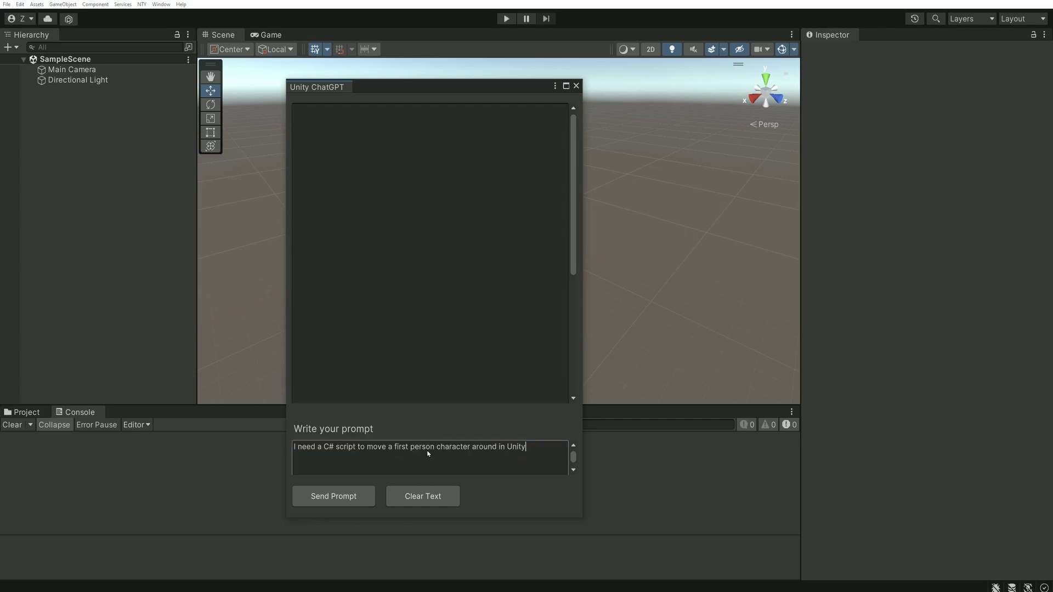
Send the prompt and read through the generated FirstPersonController script
left_click(316, 498)
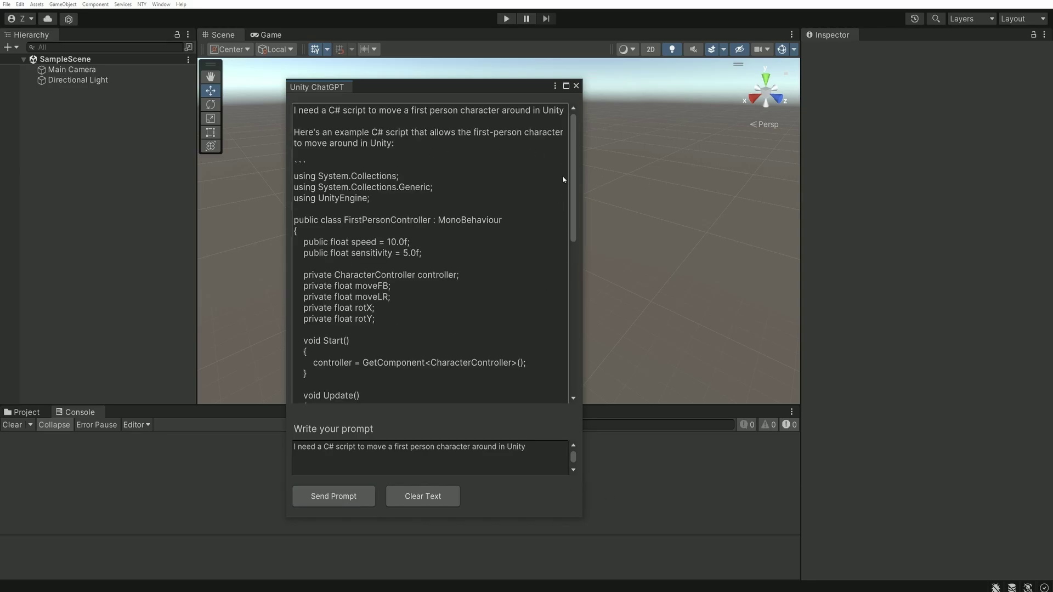
left_click_drag(573, 181, 293, 110)
scroll(330, 197, "down", 10)
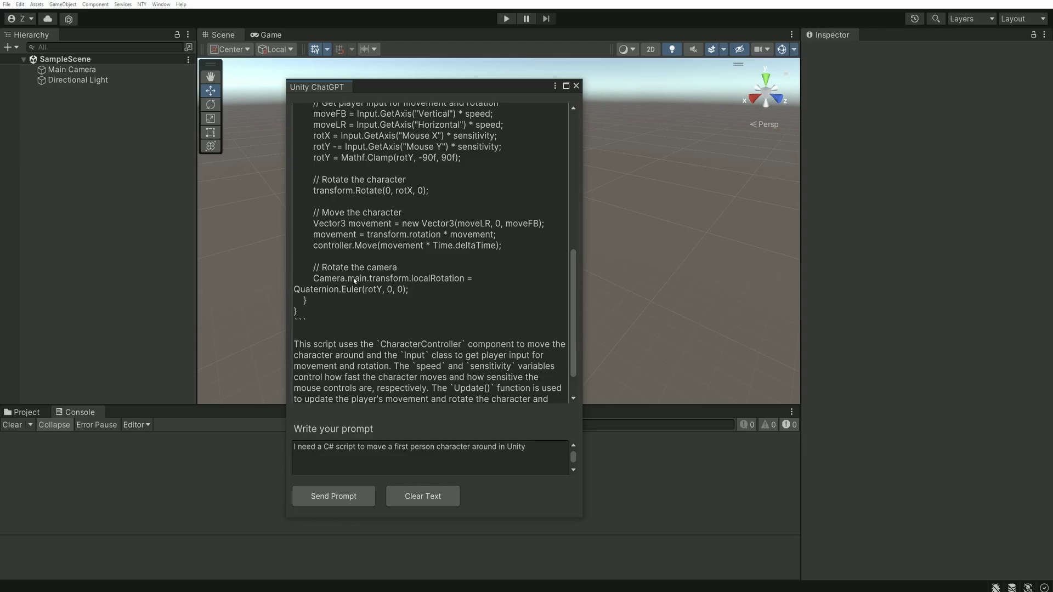
scroll(354, 280, "down", 1)
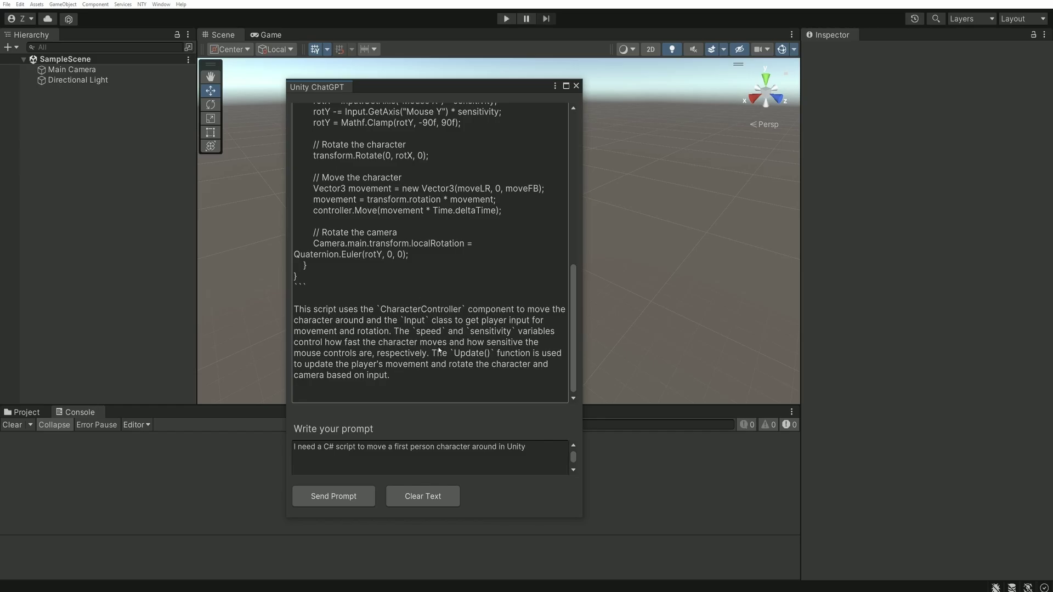
Dock the Unity ChatGPT window next to the Inspector tab
left_click_drag(424, 87, 426, 108)
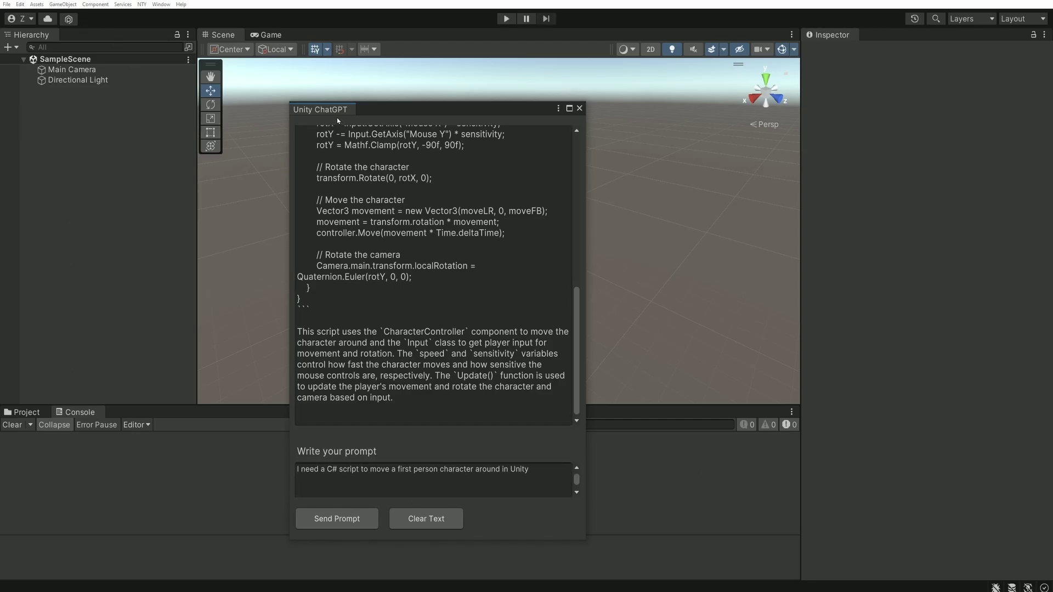
left_click_drag(312, 112, 880, 41)
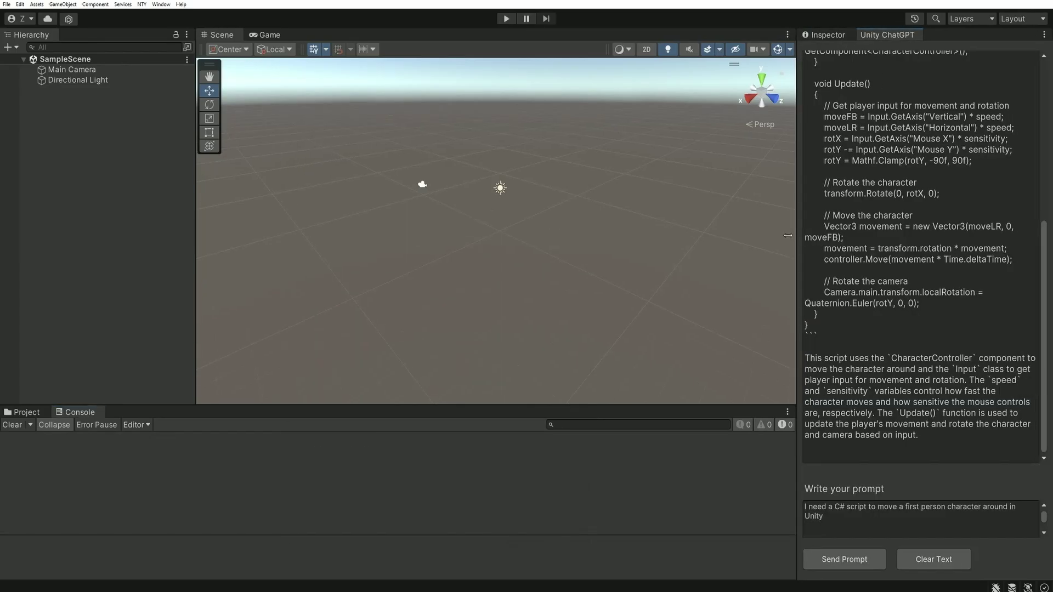
scroll(810, 275, "up", 5)
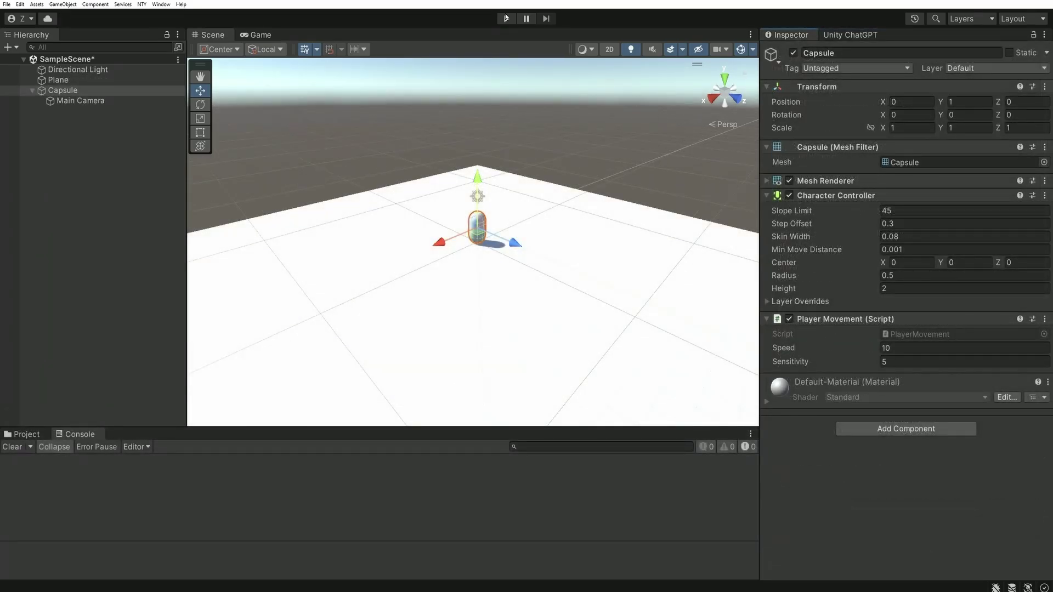
Enter Play mode and walk the Capsule forward across the Plane with W
left_click(505, 18)
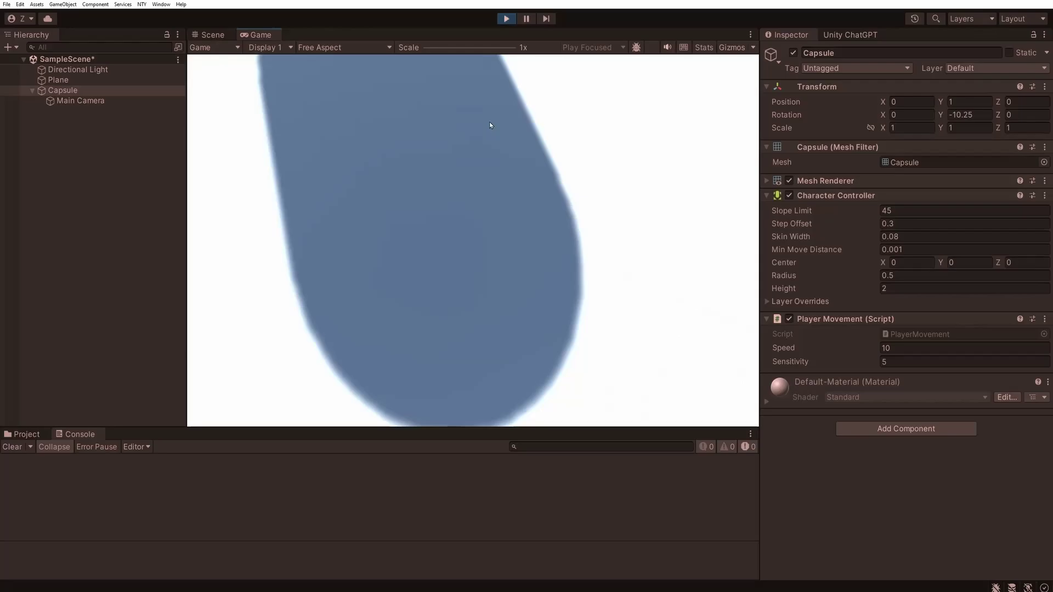
key("w")
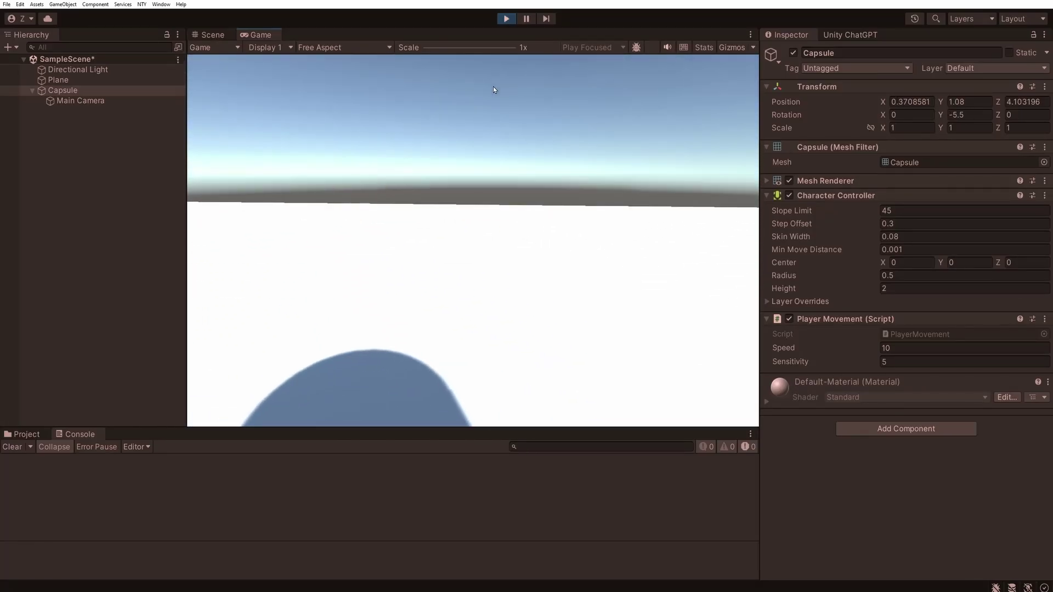
key("w")
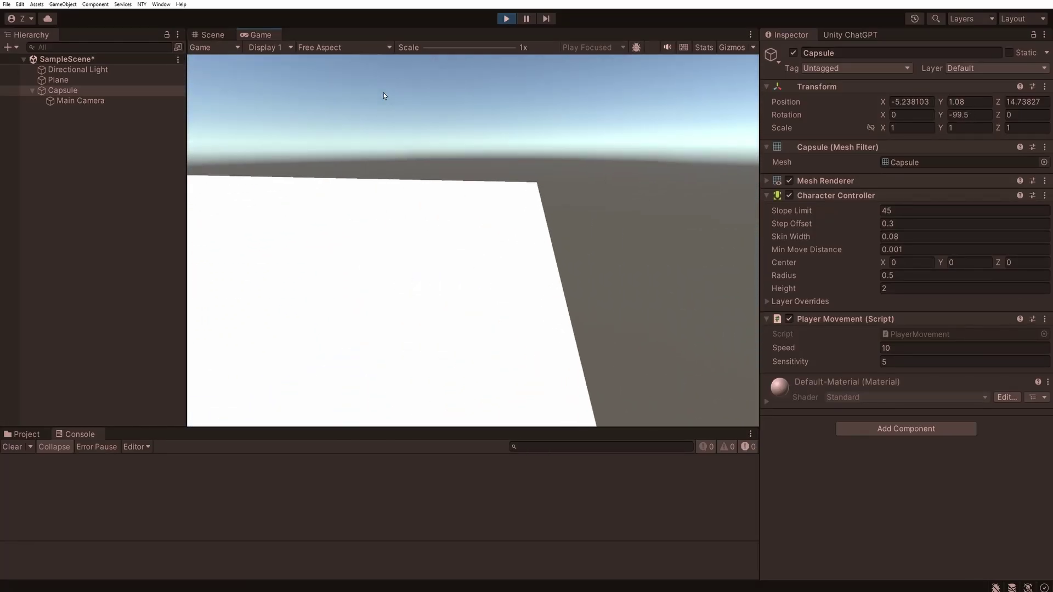